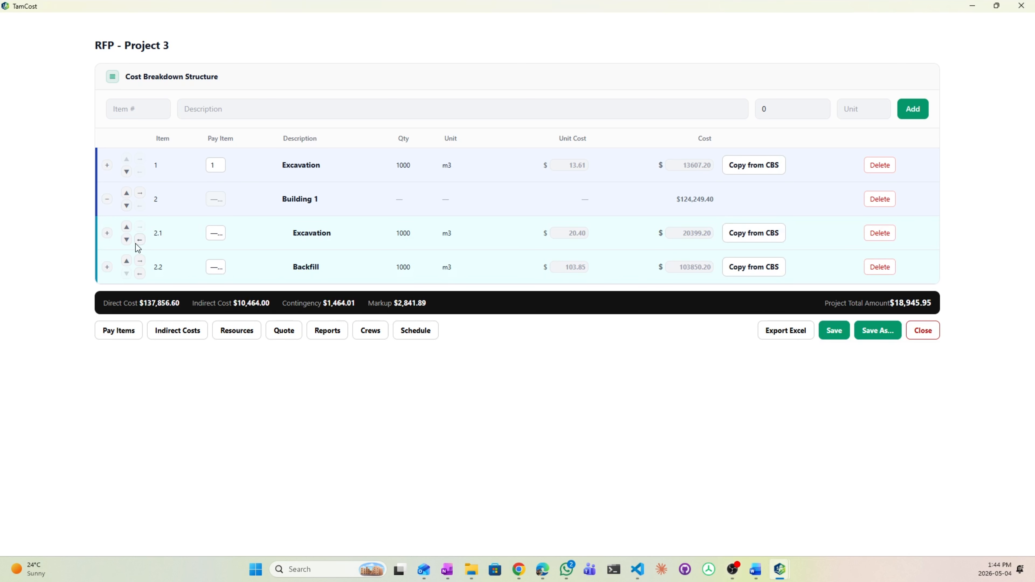
Move the Excavation item 2.1 out of Building 1, then nest it again under Building 1 above Backfill
click(138, 242)
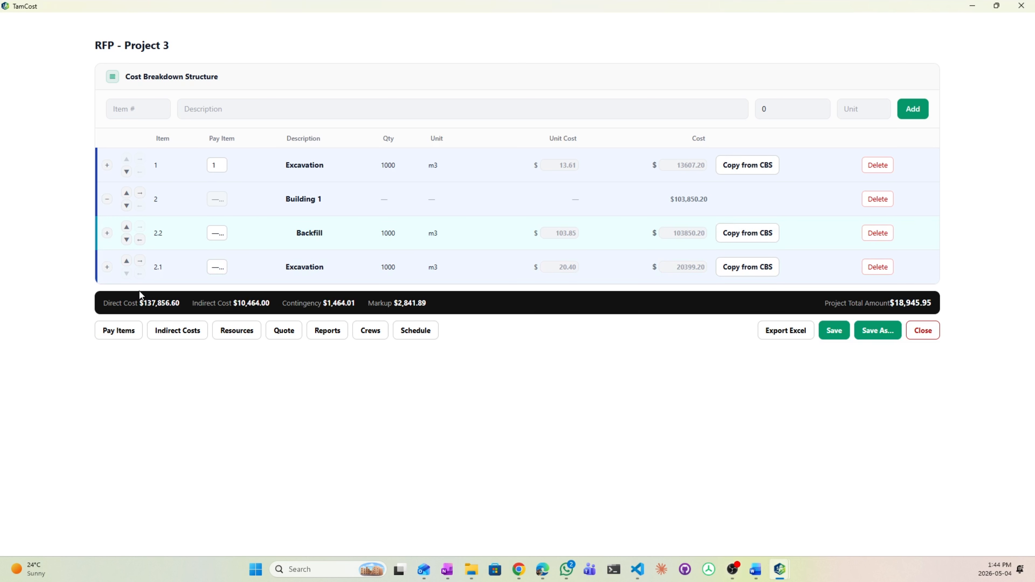
click(140, 261)
click(126, 260)
click(139, 239)
click(140, 261)
click(126, 260)
Open activity 2.1.1 Excavation and set its duration to 5 days, then its production to 50 per crew hour
click(108, 269)
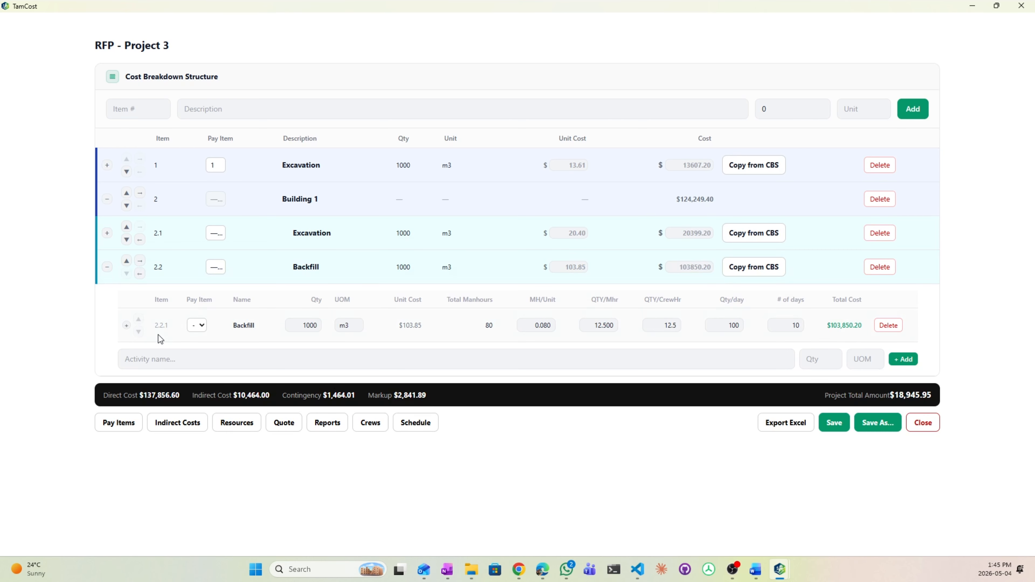
click(108, 233)
click(247, 292)
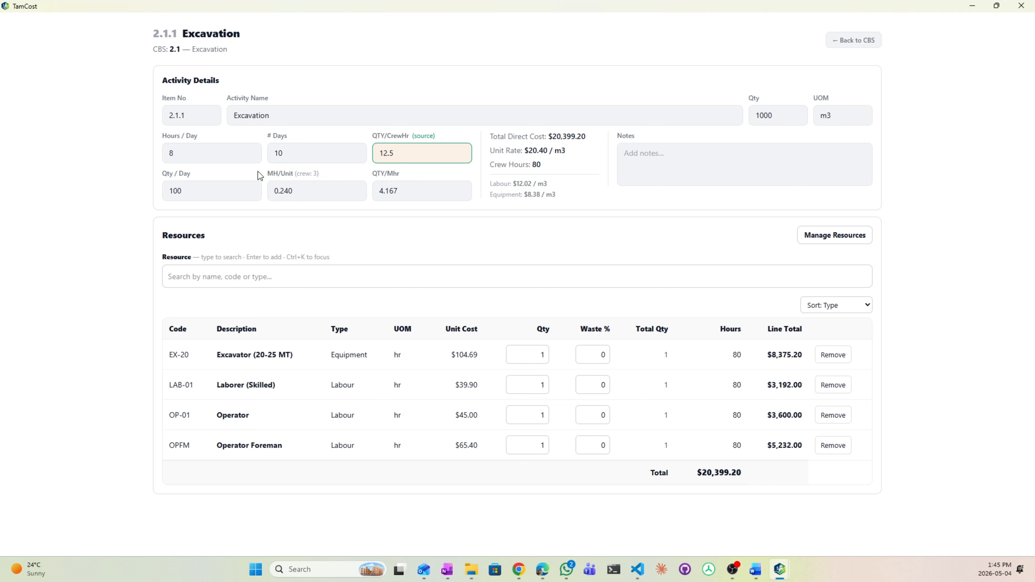
click(303, 158)
text(5)
key(Tab)
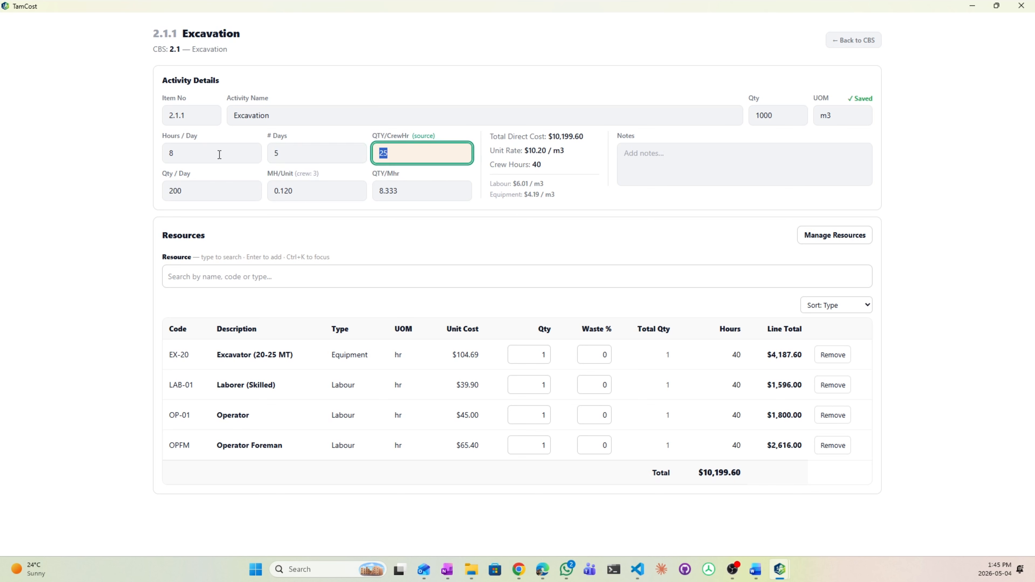
text(50)
key(Tab)
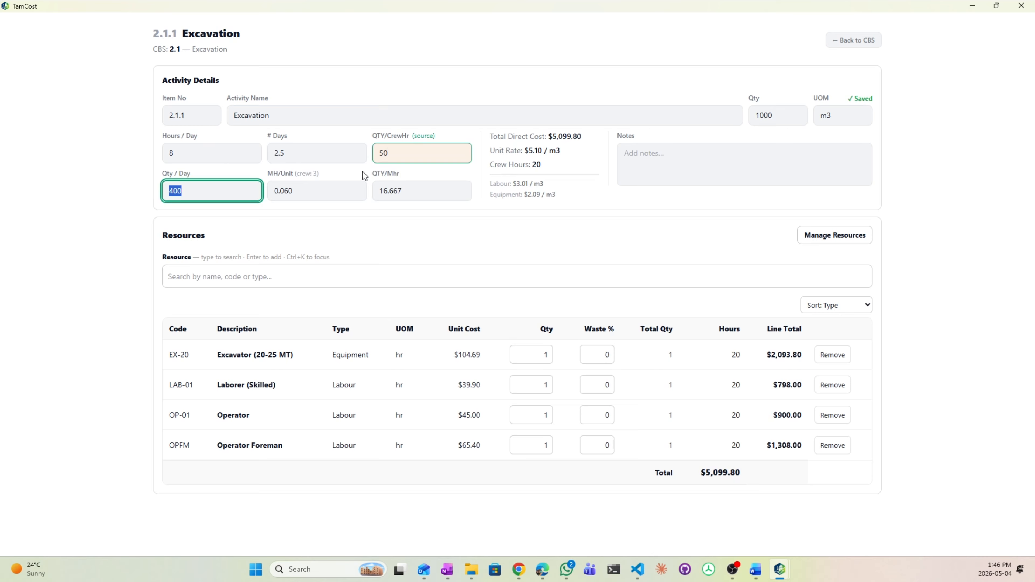
Set the Excavation activity's production to 25 per crew hour and 100 per day, and return to the cost breakdown
key(shift+Tab)
text(25)
key(Tab)
text(100)
click(853, 40)
Add a vendor to the project's quote comparison with a unit price of 40 for 25mm Clear Crush
click(283, 521)
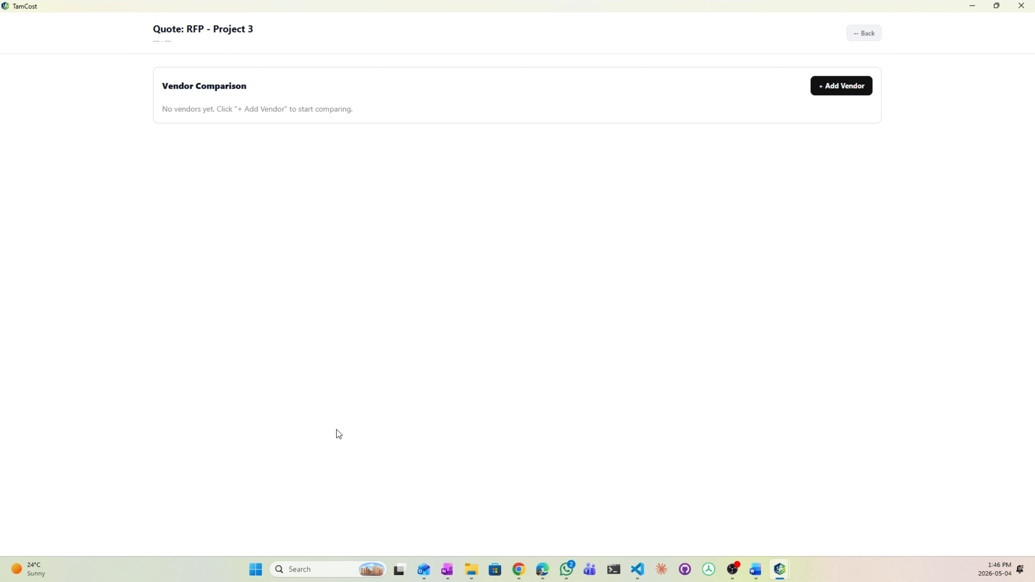
click(862, 87)
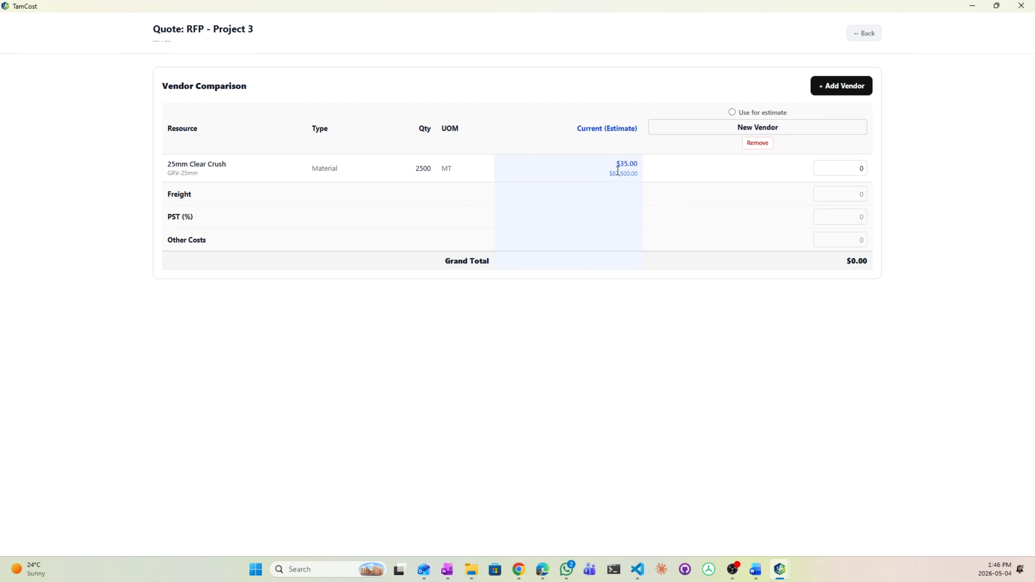
click(848, 170)
text(40)
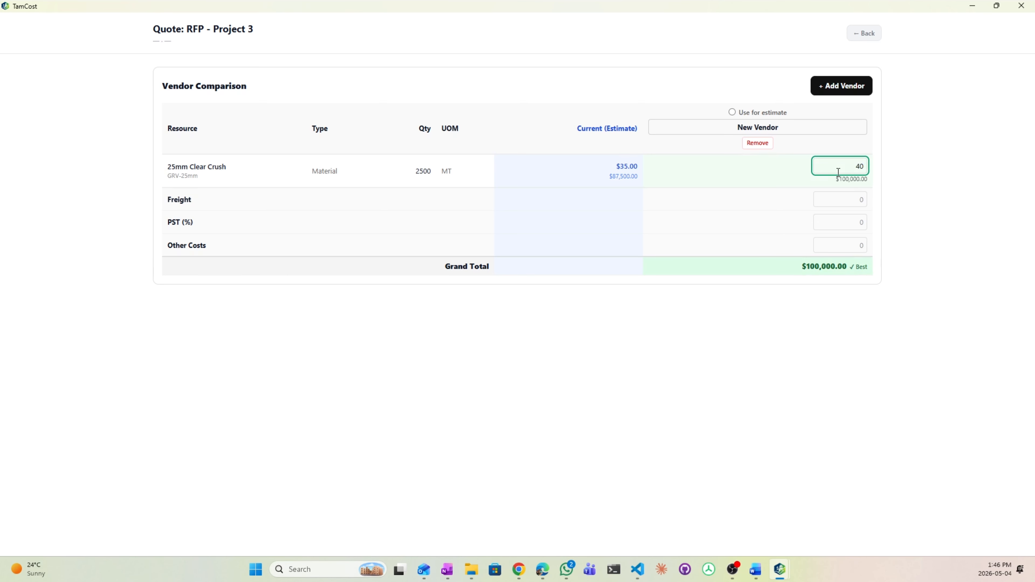
Set the new vendor's PST to 7% and use this vendor for the estimate
click(845, 222)
text(7)
key(Tab)
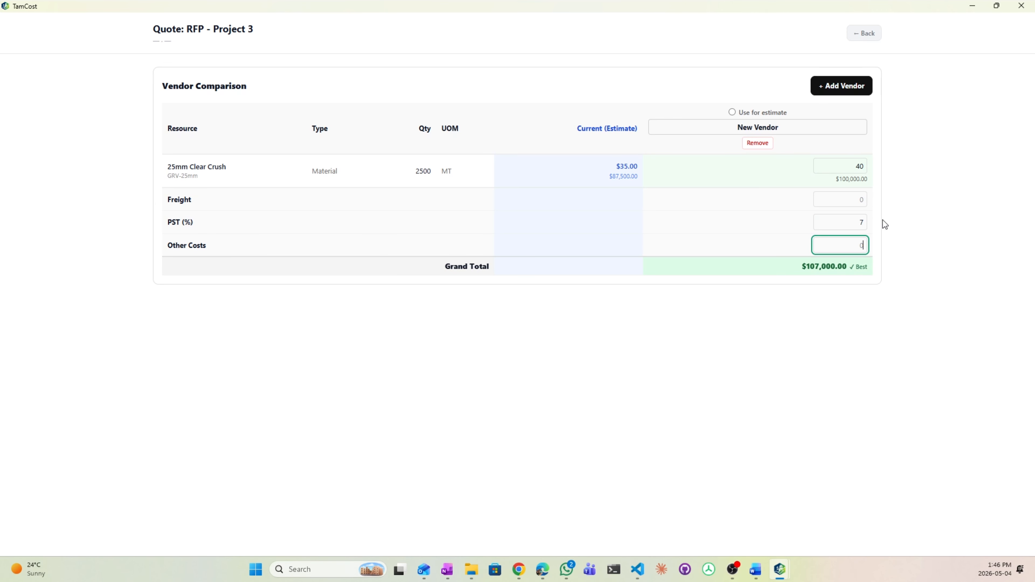
click(854, 204)
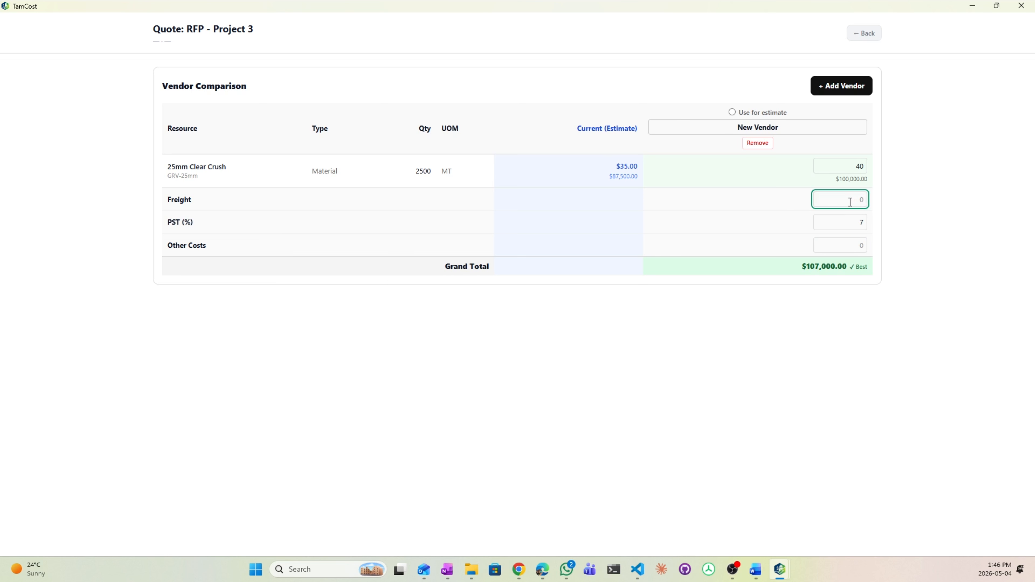
click(733, 113)
Show the CBS beside the pay items and add pay item 2, Building 1, with quantity 1 and unit LS
click(791, 89)
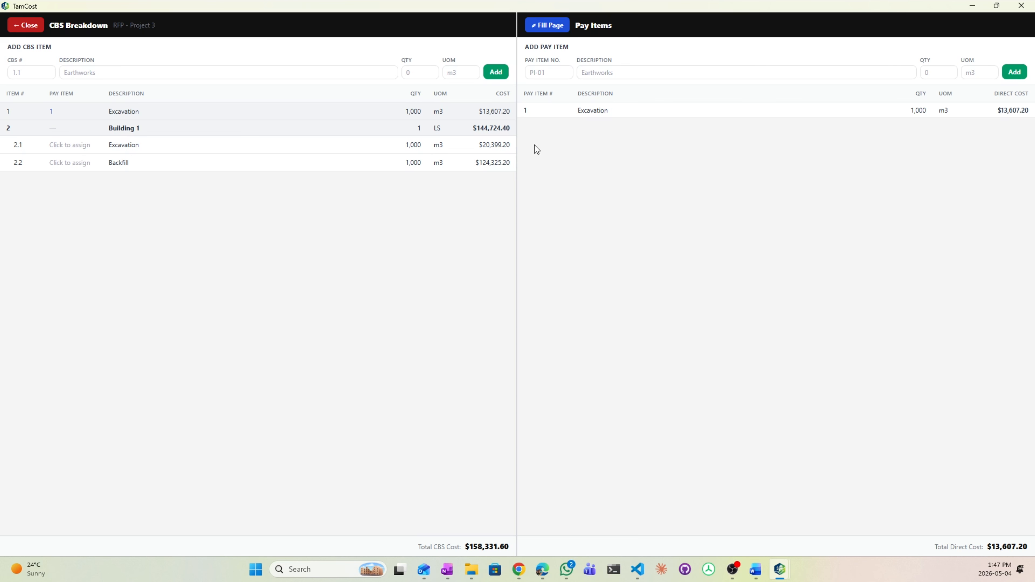
click(547, 72)
text(2	Building 1	1	LS)
Assign pay item 2 to both CBS items 2.1 Excavation and 2.2 Backfill
click(67, 145)
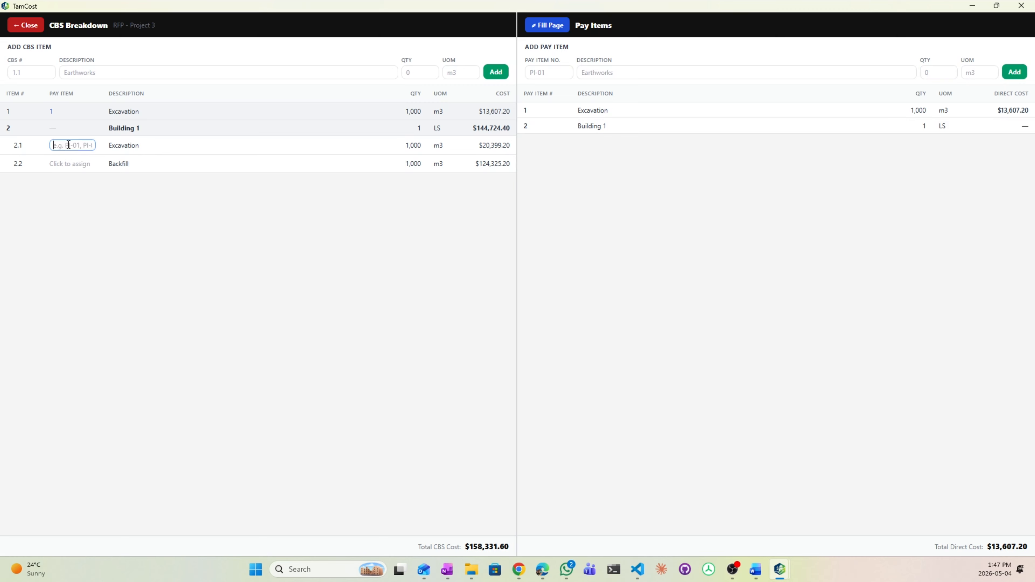
text(1)
click(64, 162)
click(62, 145)
text(2)
click(69, 164)
text(2)
key(Tab)
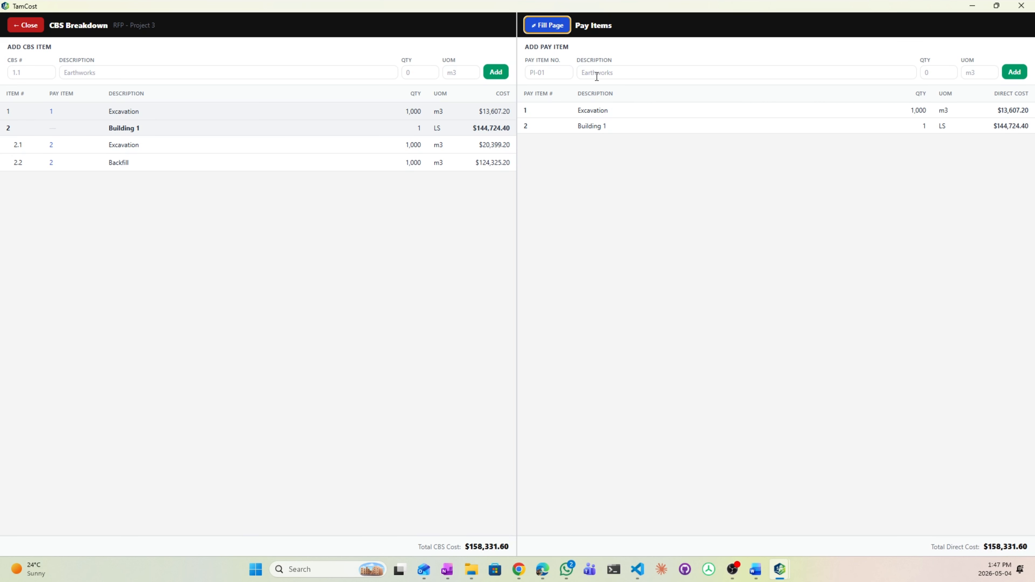
In the full-page pay items view, set Building 1's contingency/risk to 10% and its markup to 15%
click(557, 24)
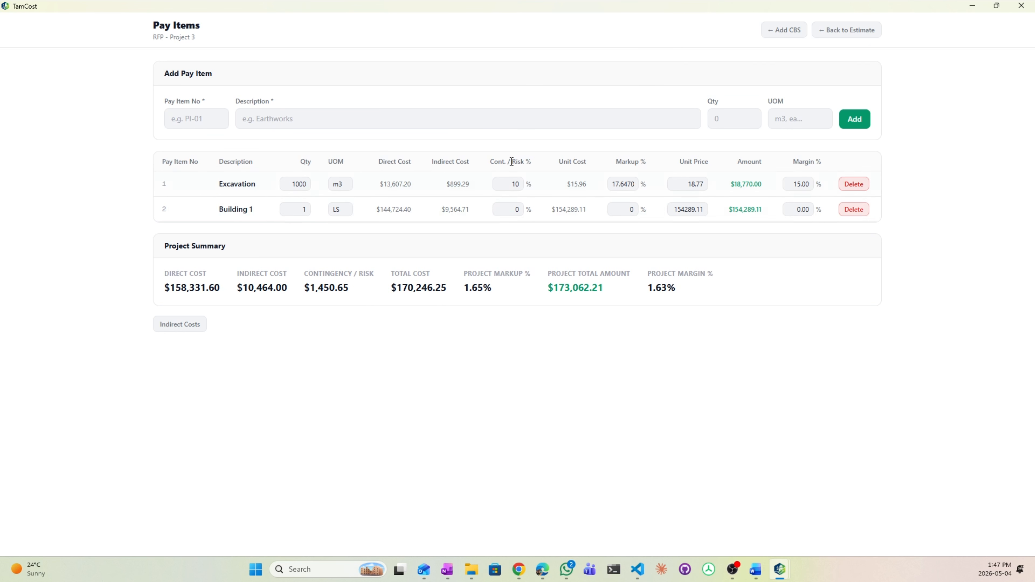
click(505, 209)
text(10)
key(Tab)
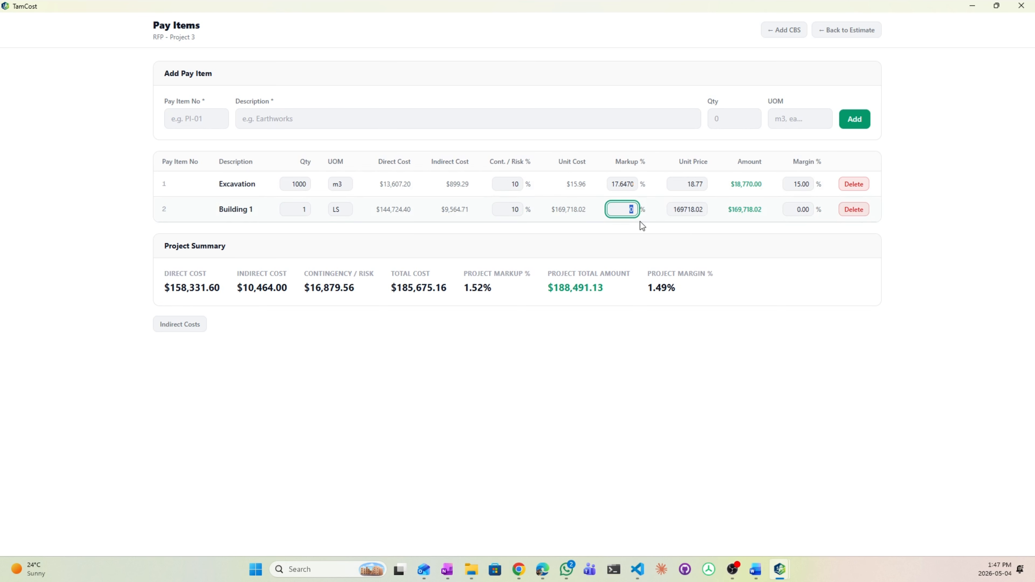
text(15)
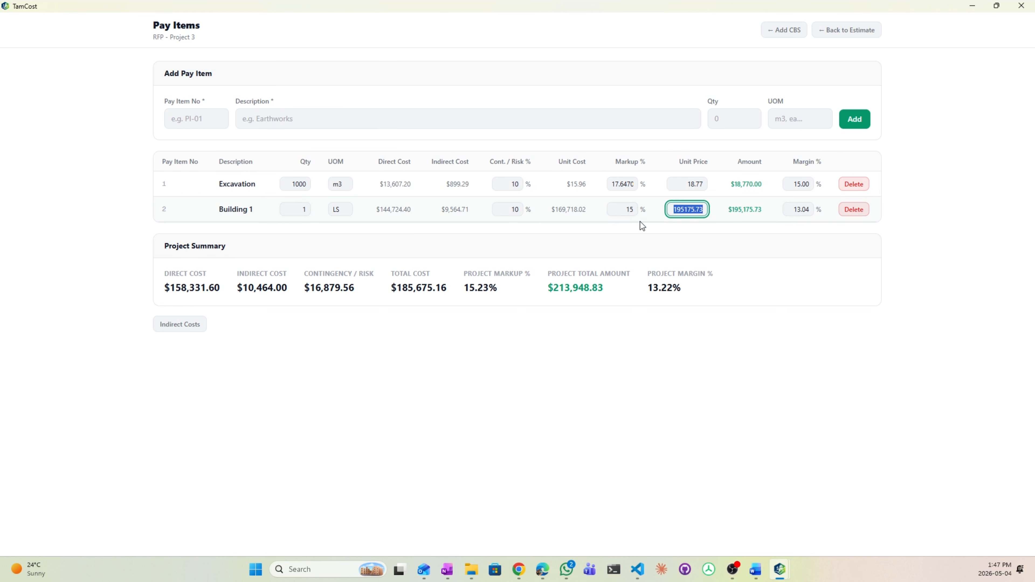